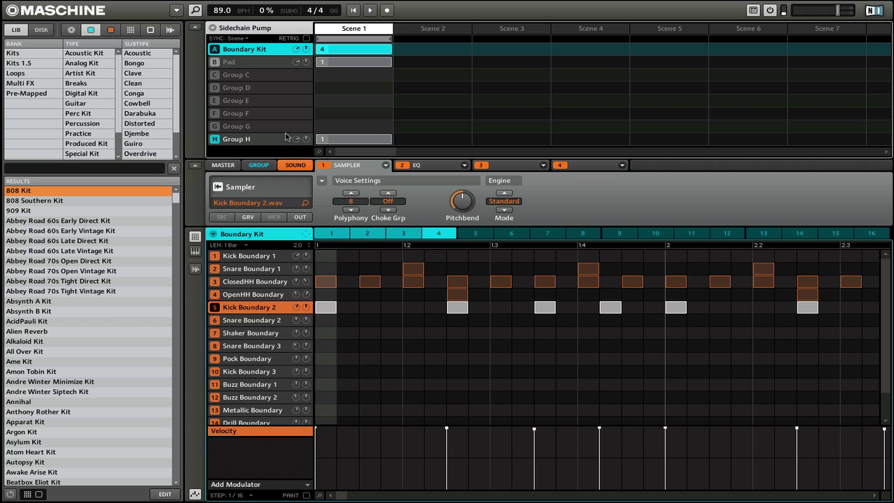
- Select Group H and examine the source options of its Input sound module
{"action": "key", "text": "space"}
{"action": "left_click", "coordinate": [285, 136]}
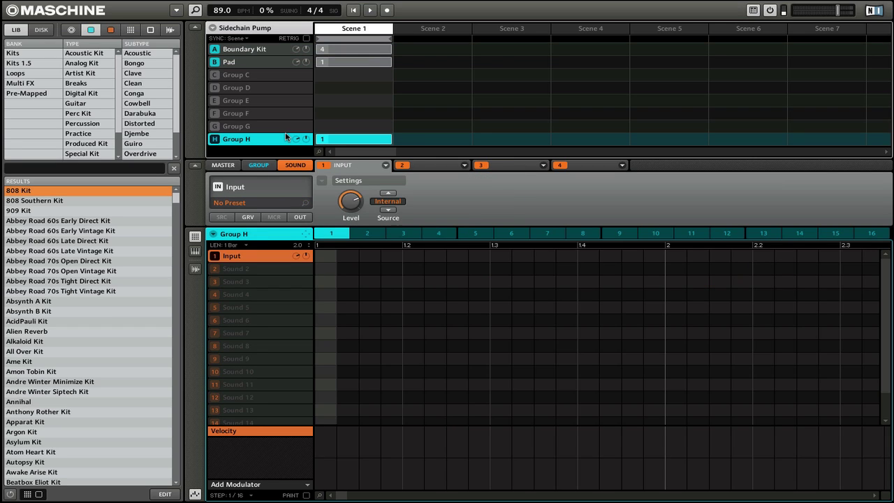
{"action": "left_click", "coordinate": [392, 203]}
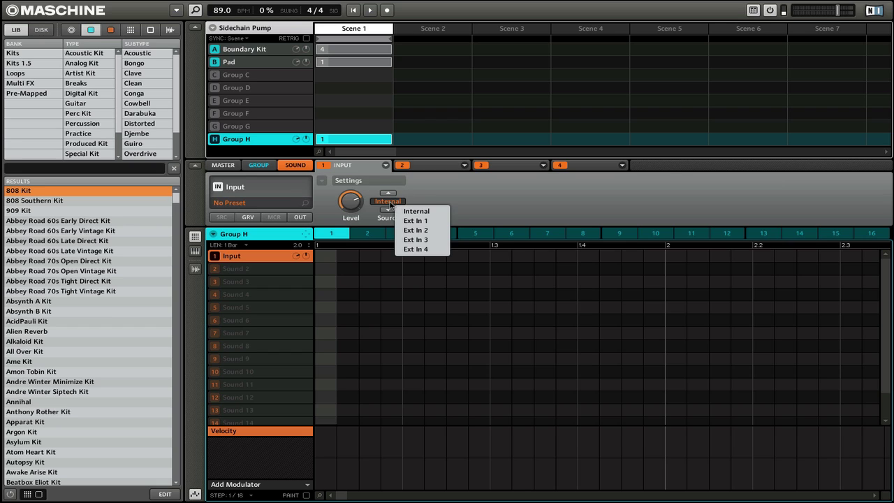
{"action": "left_click", "coordinate": [391, 203]}
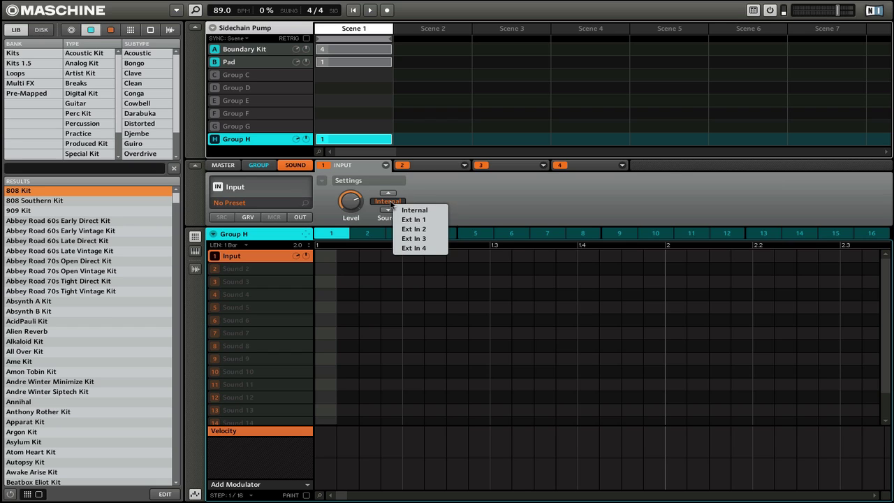
{"action": "left_click", "coordinate": [263, 258]}
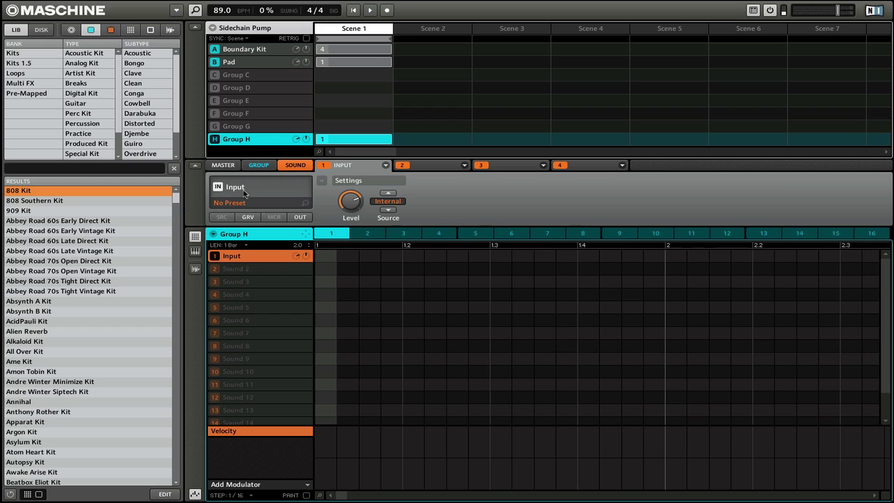
- Load LFOTool into the first module slot of Group H's sound and open its plug-in editor
{"action": "left_click", "coordinate": [385, 165]}
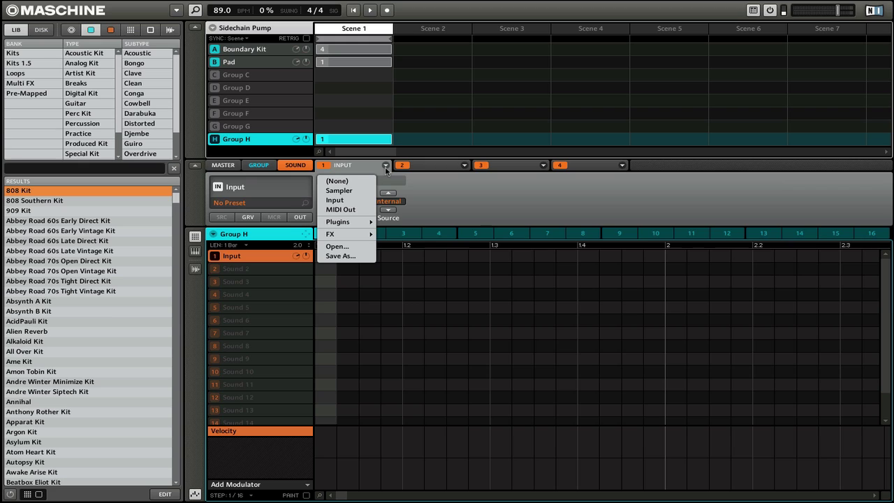
{"action": "left_click", "coordinate": [340, 201]}
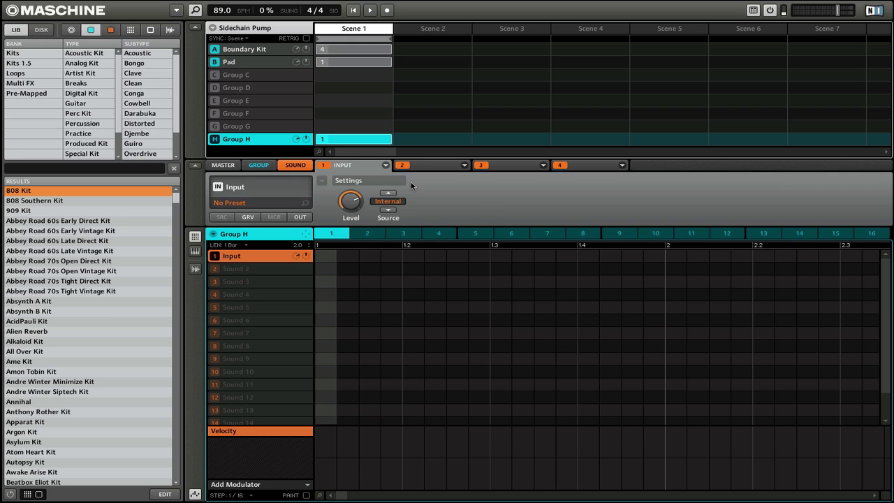
{"action": "left_click", "coordinate": [355, 167]}
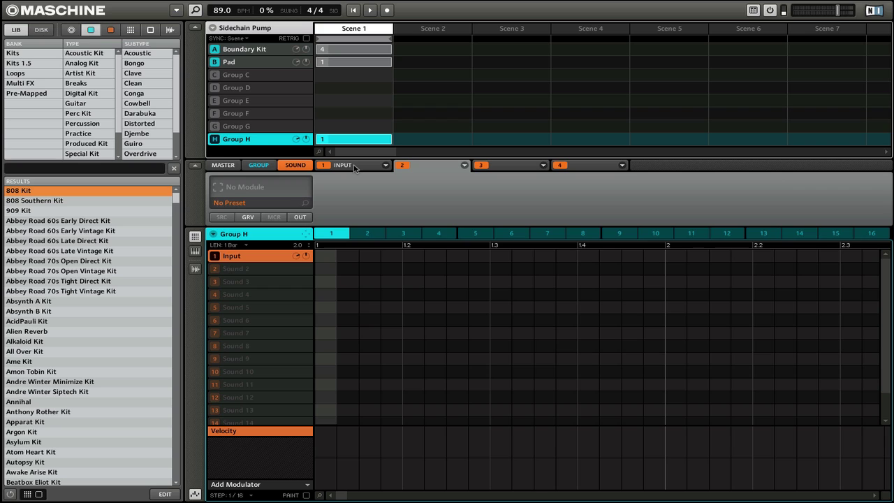
{"action": "left_click", "coordinate": [354, 168]}
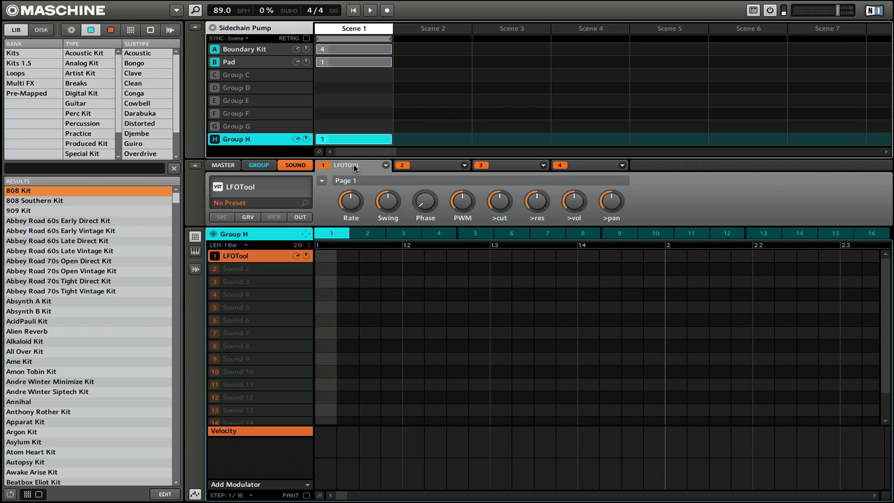
{"action": "left_click", "coordinate": [354, 168]}
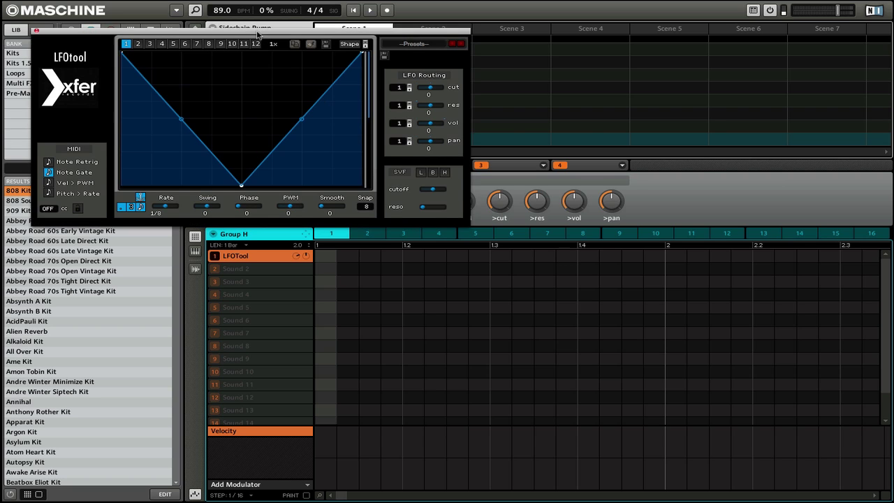
{"action": "left_click_drag", "start_coordinate": [260, 32], "coordinate": [545, 176]}
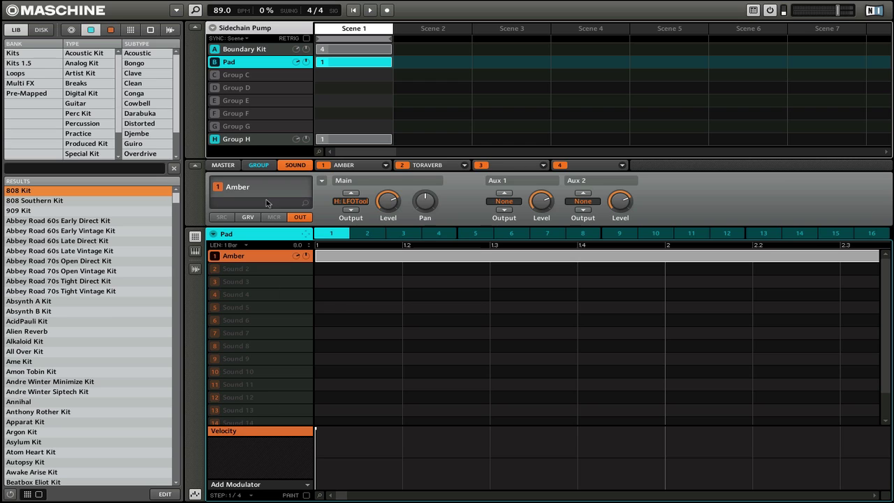
- In Group H, load LFOTool's Sidechain-5 preset during playback and enable Note Retrig
{"action": "left_click", "coordinate": [254, 140]}
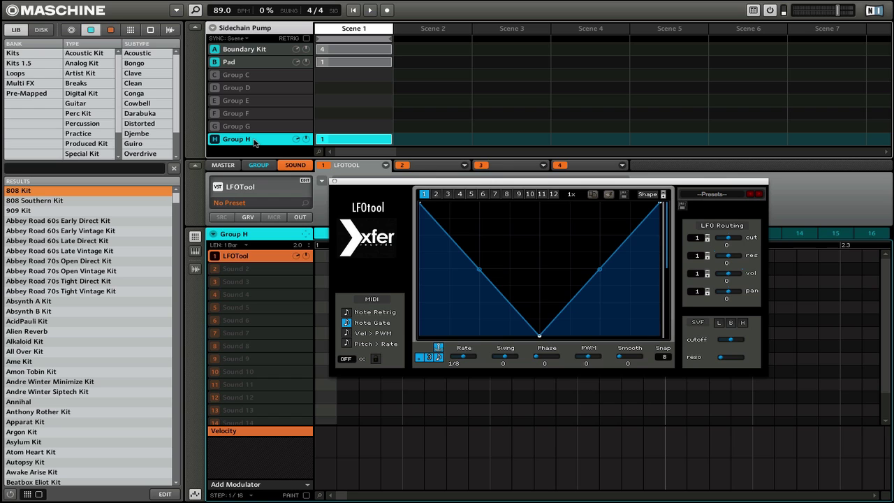
{"action": "key", "text": "space"}
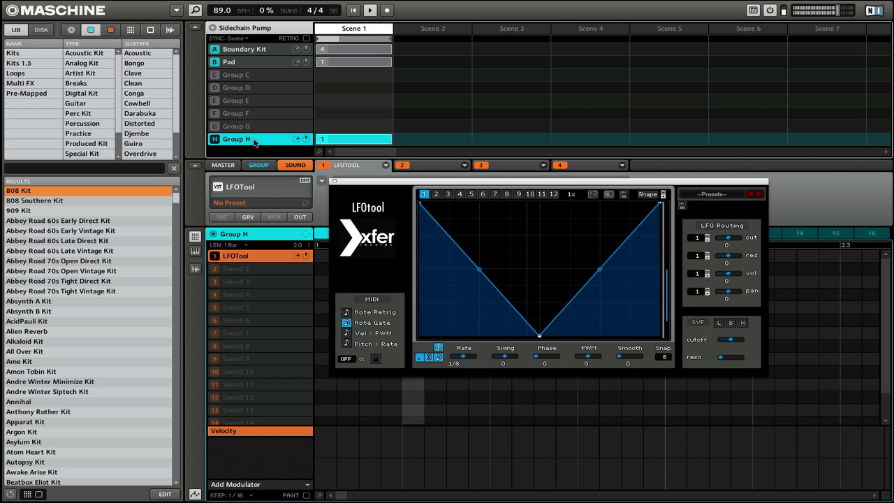
{"action": "left_click", "coordinate": [712, 194]}
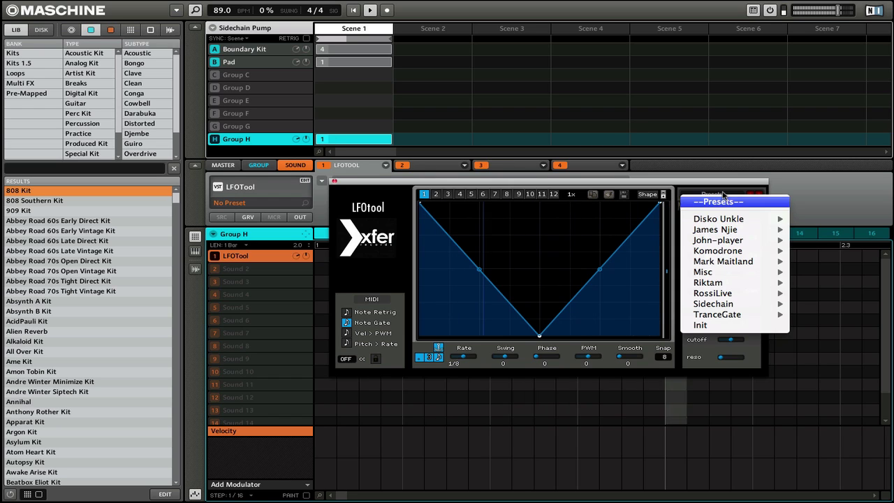
{"action": "mouse_move", "coordinate": [761, 304]}
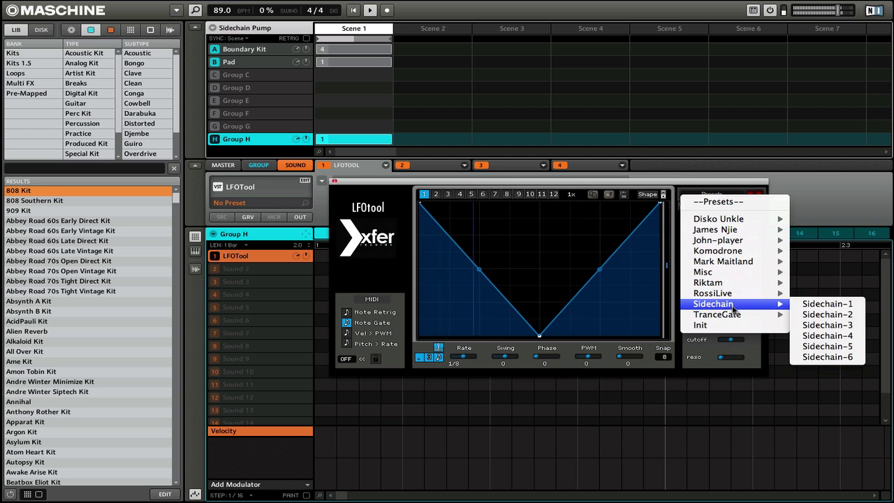
{"action": "left_click", "coordinate": [838, 351]}
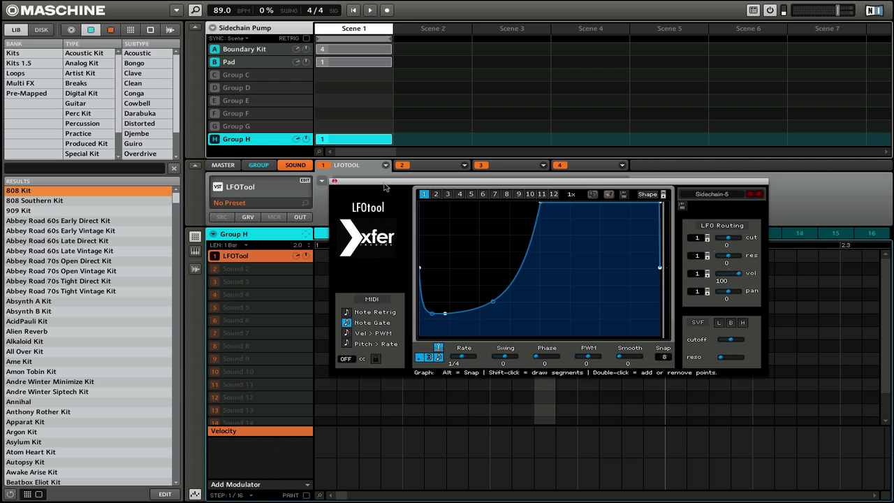
{"action": "left_click_drag", "start_coordinate": [375, 185], "coordinate": [481, 73]}
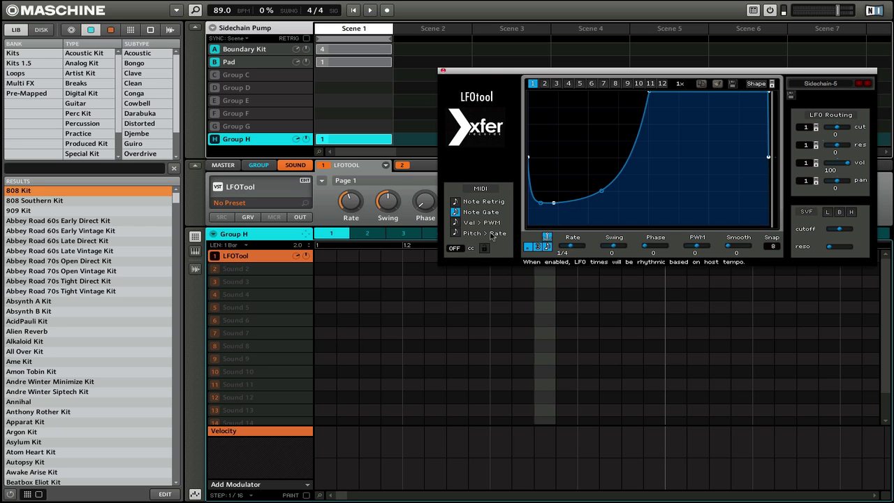
{"action": "left_click", "coordinate": [454, 202]}
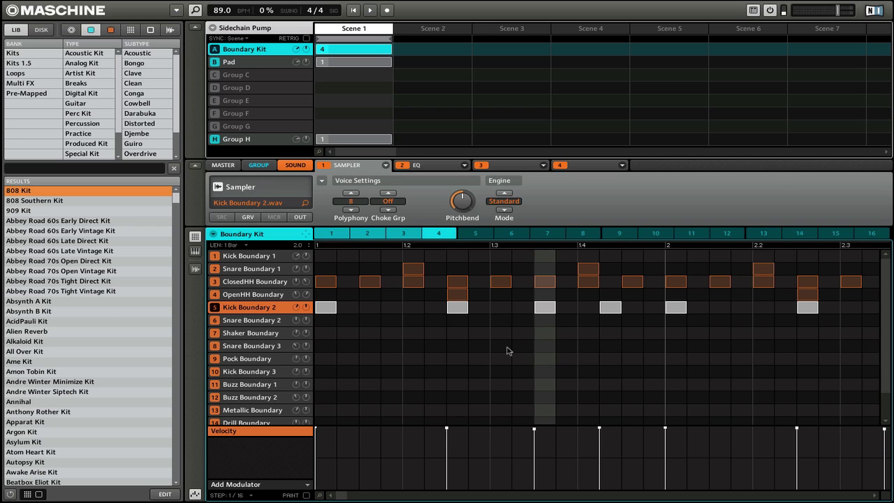
- Paste the copied Kick Boundary 2 notes into the LFOTool sound's pattern in Group H
{"action": "left_click", "coordinate": [266, 143]}
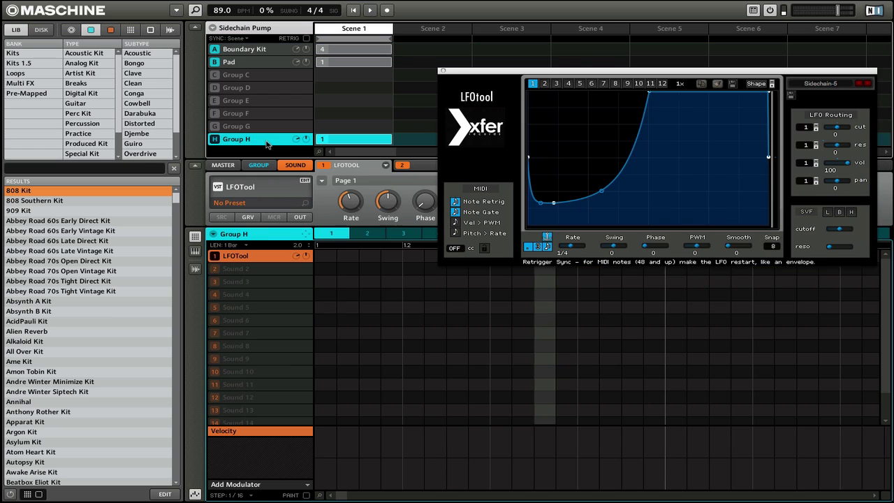
{"action": "left_click", "coordinate": [442, 71]}
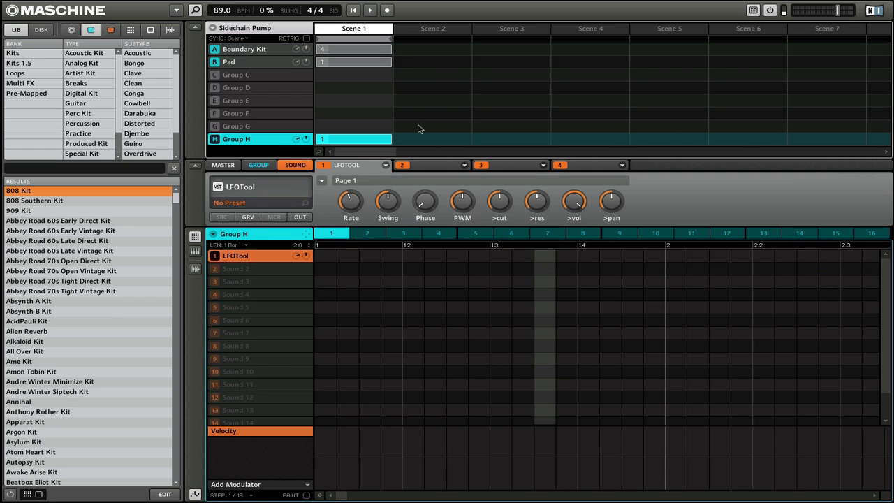
{"action": "key", "text": "ctrl+v"}
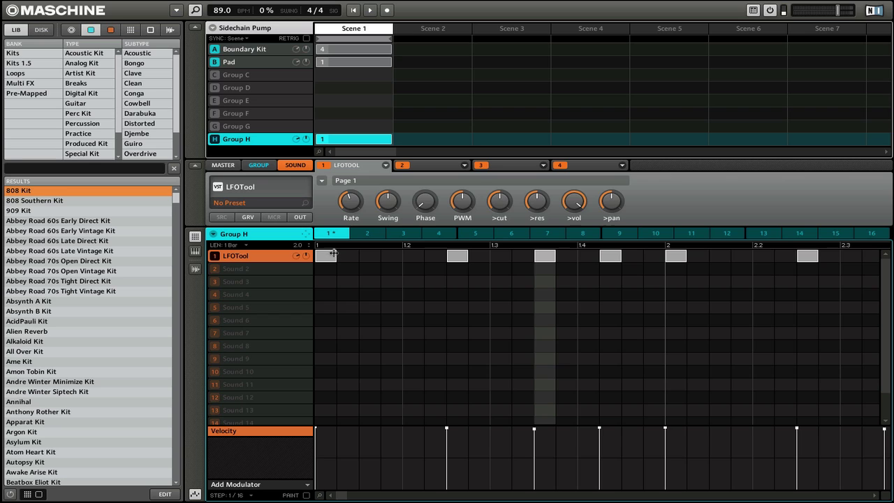
- Raise the start point of LFOTool's volume curve to the top of the graph
{"action": "left_click", "coordinate": [305, 180]}
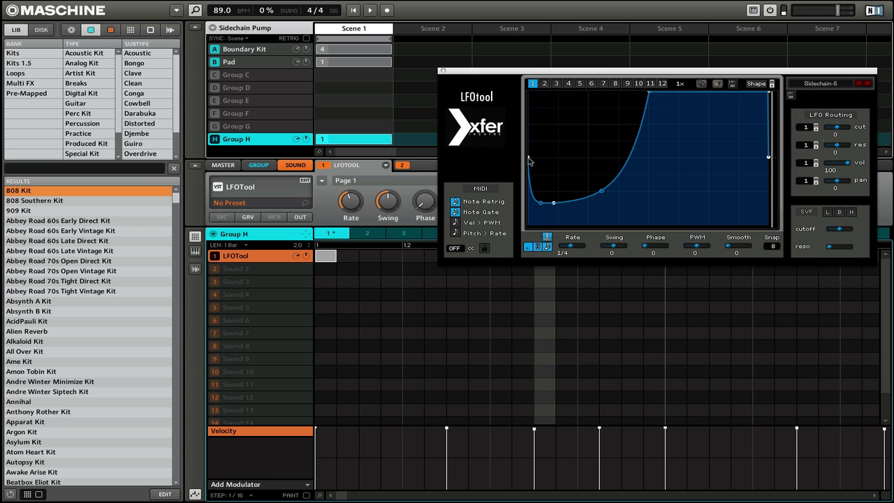
{"action": "left_click_drag", "start_coordinate": [530, 160], "coordinate": [528, 87]}
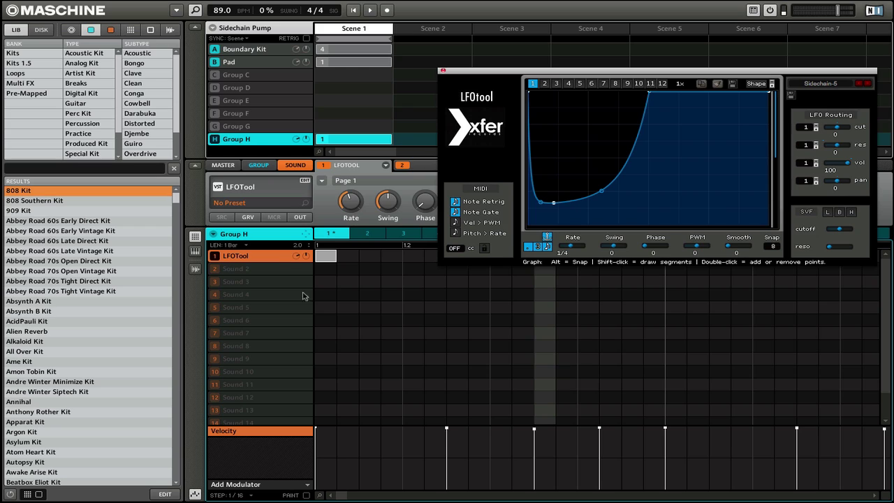
- Show the LFOTool pattern in the keyboard view and move its trigger notes away from their default pitch
{"action": "left_click", "coordinate": [275, 259]}
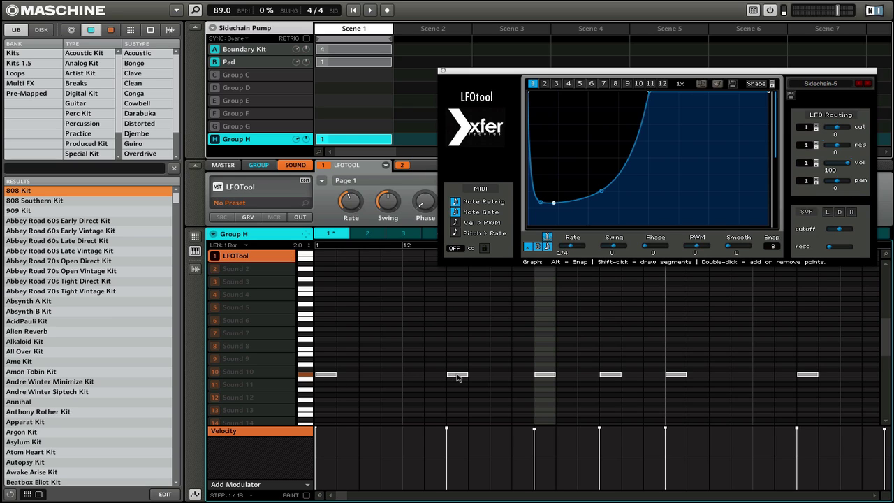
{"action": "key", "text": "Delete"}
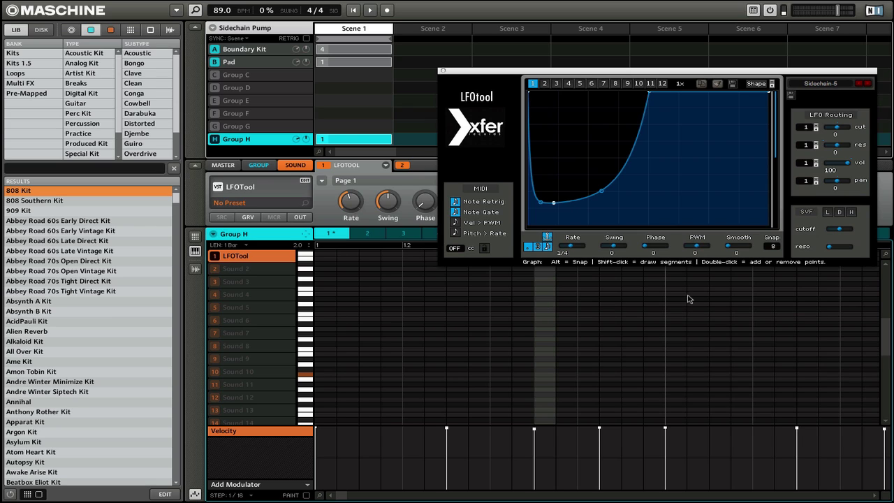
{"action": "left_click", "coordinate": [455, 201]}
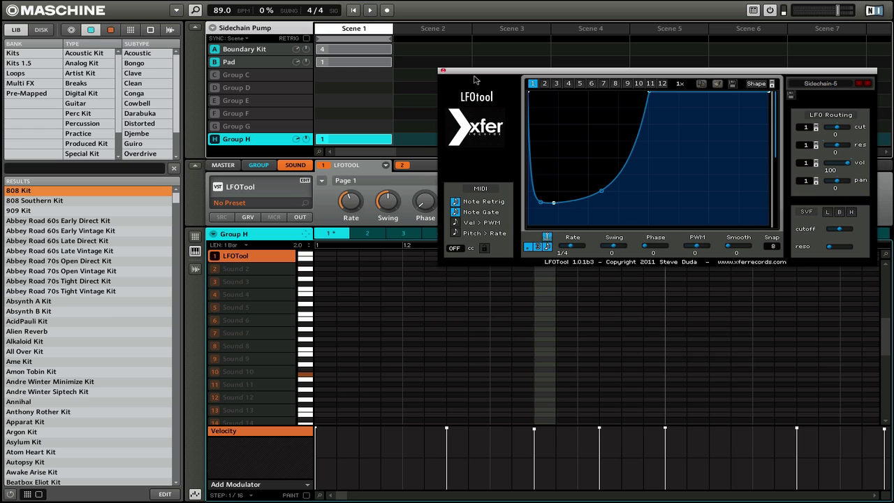
- Return to the pad view with the plug-in editor closed and play the scene to compare LFOTool bypassed and active
{"action": "left_click", "coordinate": [442, 72]}
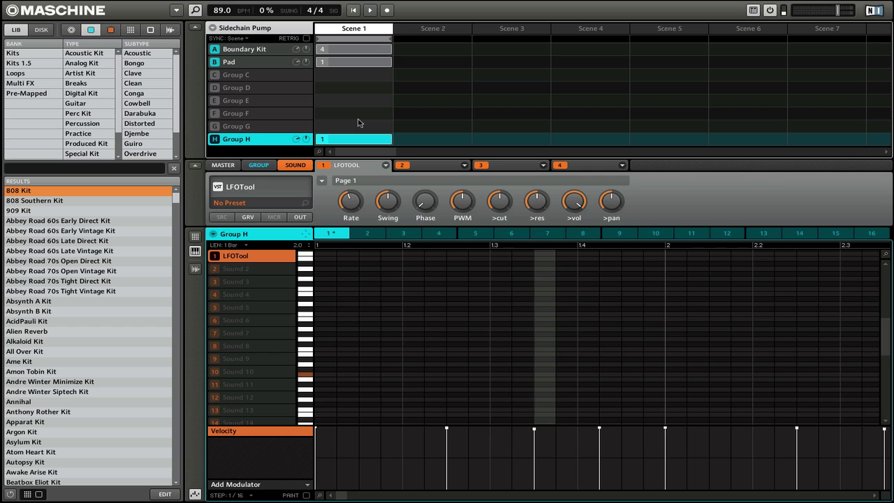
{"action": "key", "text": "k"}
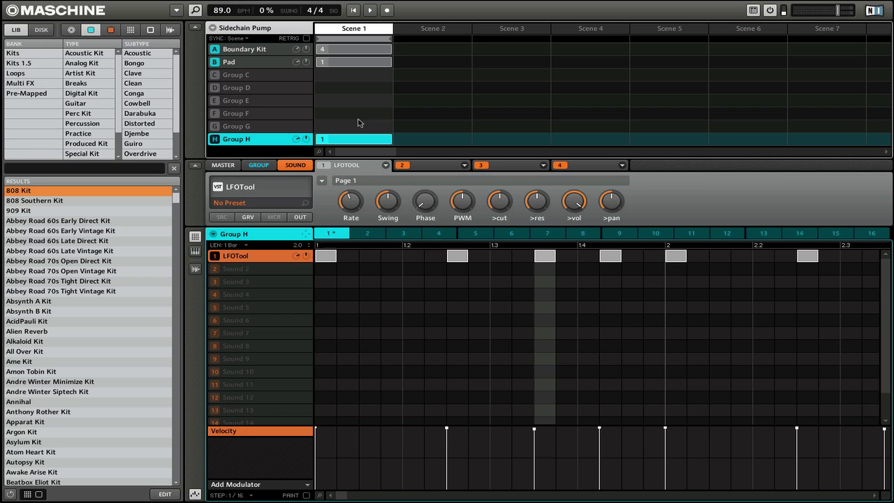
{"action": "key", "text": "space"}
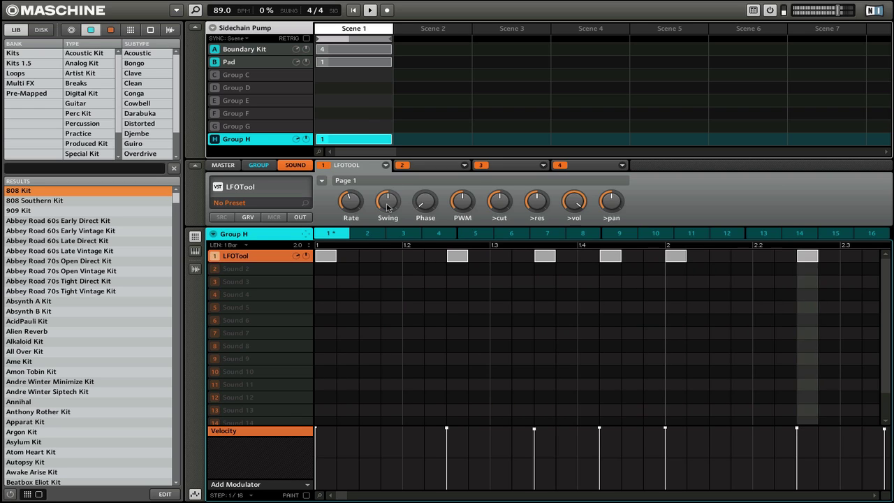
- Lengthen all LFOTool trigger notes to three 1/16 steps each, with the plug-in editor open during playback
{"action": "left_click", "coordinate": [251, 189]}
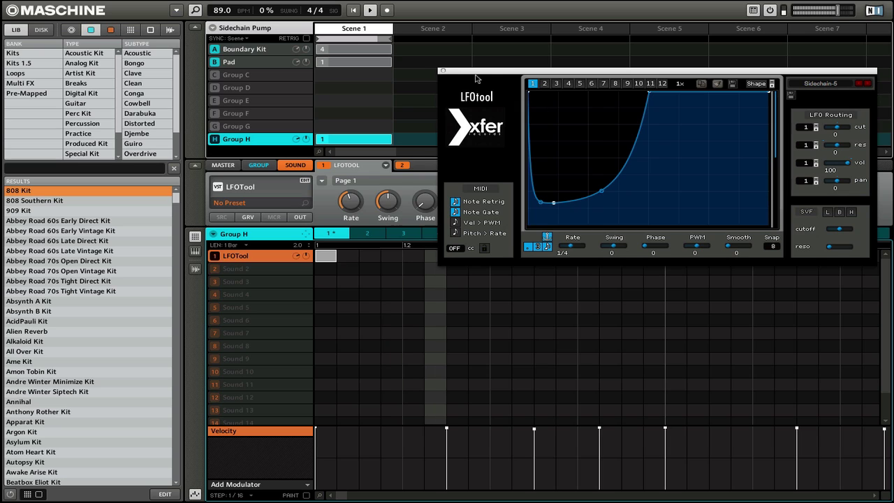
{"action": "left_click", "coordinate": [339, 257]}
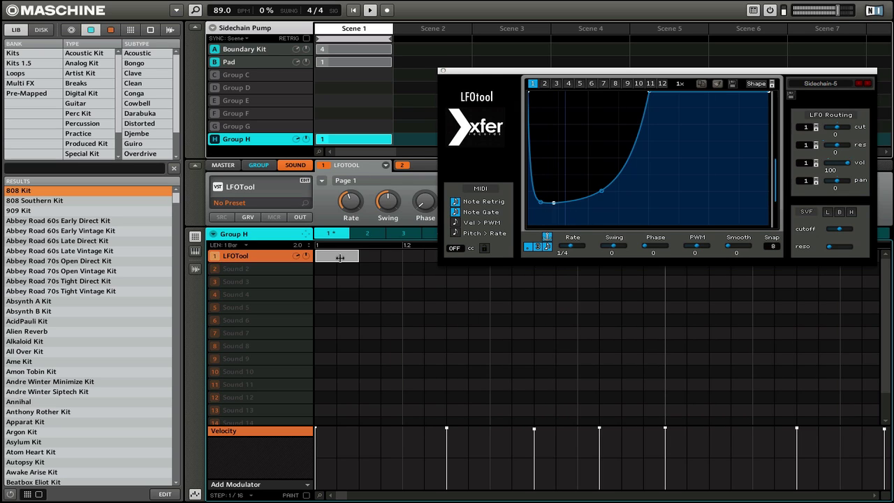
{"action": "left_click_drag", "start_coordinate": [341, 257], "coordinate": [371, 257]}
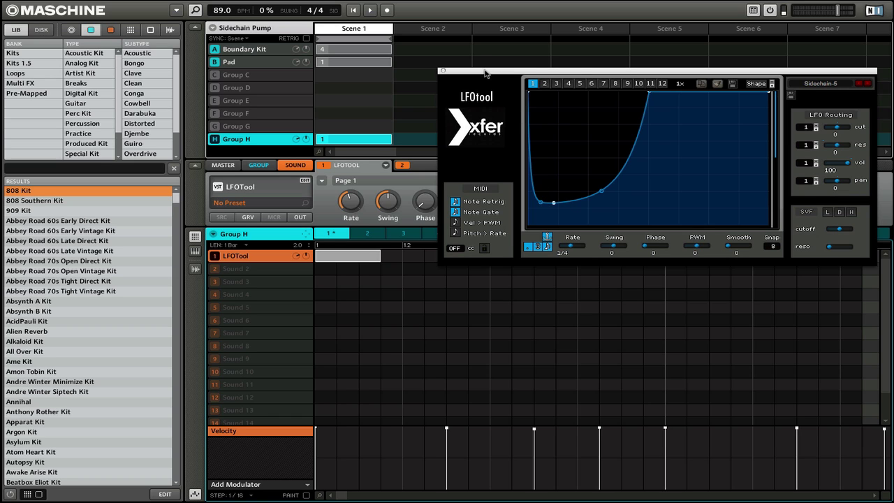
{"action": "left_click_drag", "start_coordinate": [485, 71], "coordinate": [458, 79]}
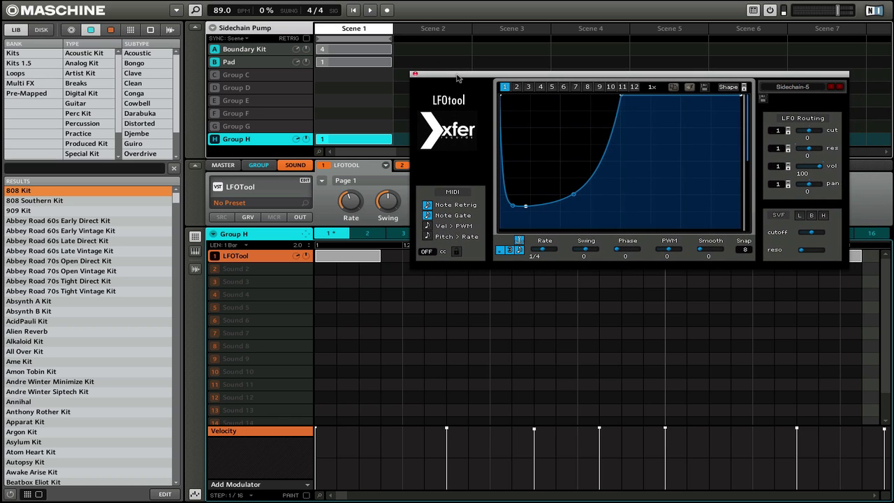